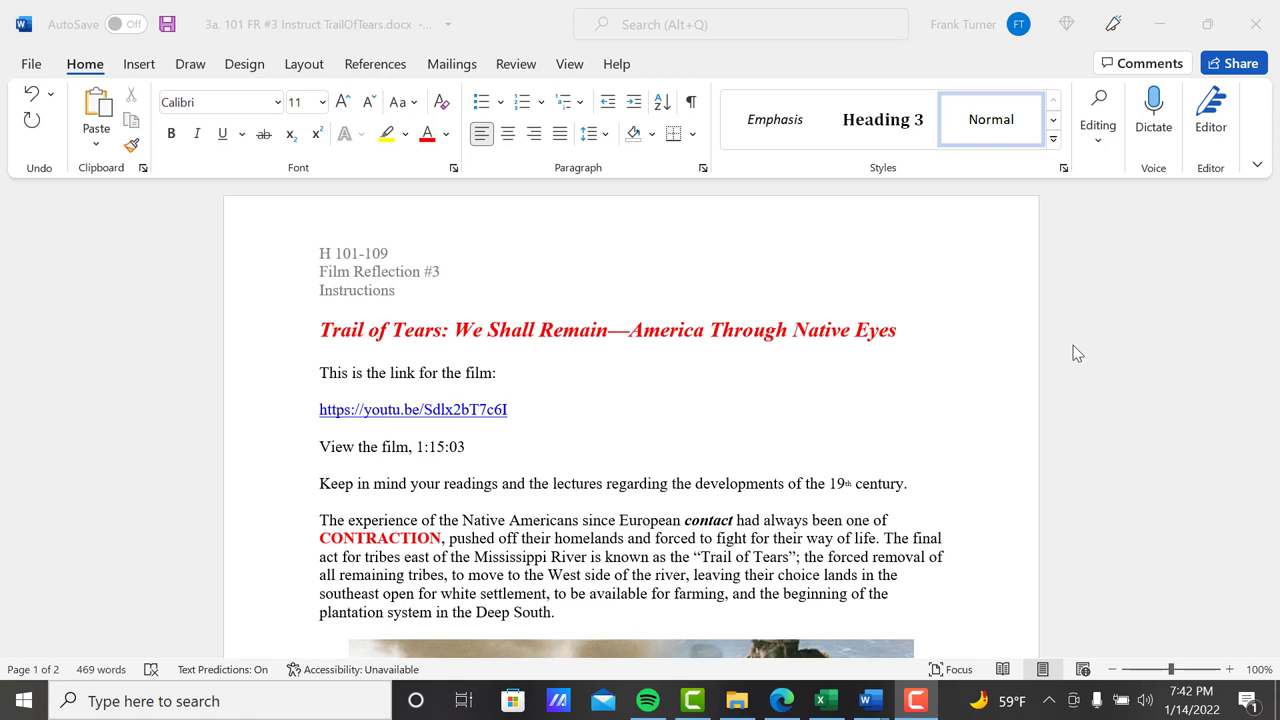
Scroll down from the title to the Trail of Tears banner image and the Andrew Jackson paragraph
click(1271, 652)
drag(1271, 652, 1271, 652)
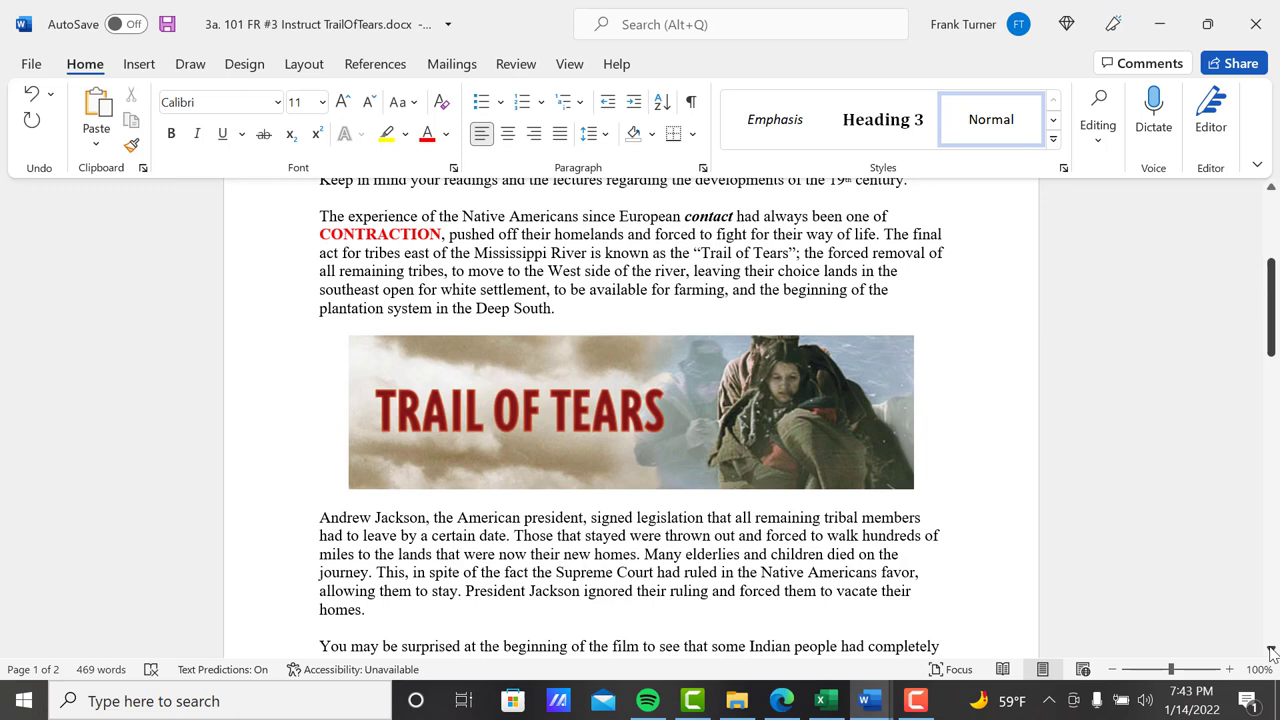
Scroll through the rest of page 1 to the break onto page 2
drag(1271, 651, 1271, 651)
scroll(1272, 650, down, 5)
Scroll onto page 2 to show the question about how the film affected you emotionally and intellectually
click(1272, 650)
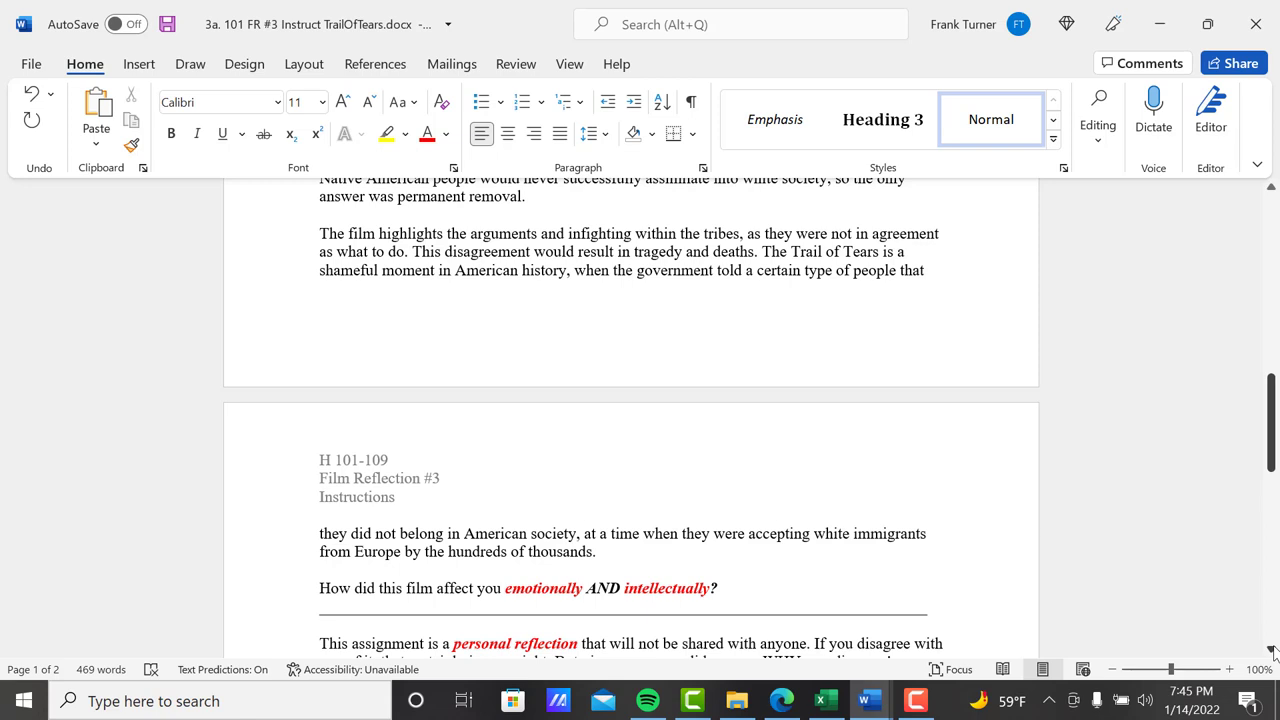
drag(1272, 651, 1272, 651)
Scroll to the bottom of page 2 to show the note that the paper is due by midnight, Monday
click(1272, 651)
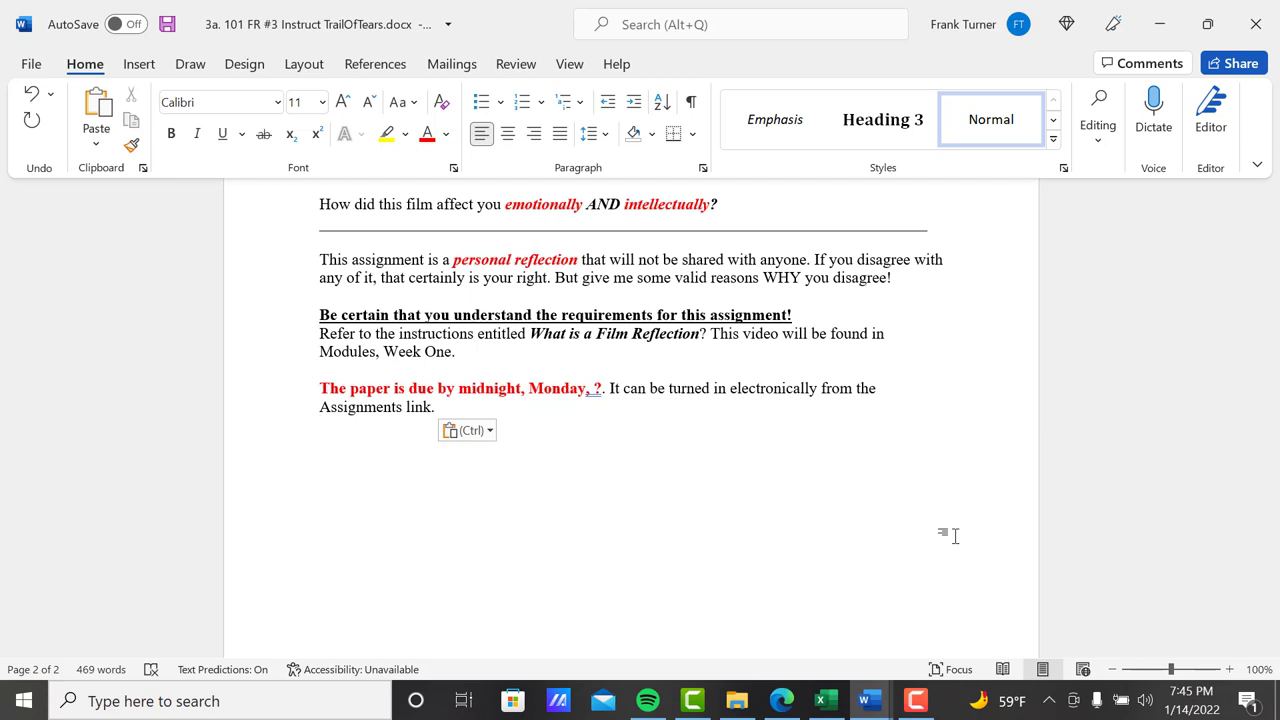